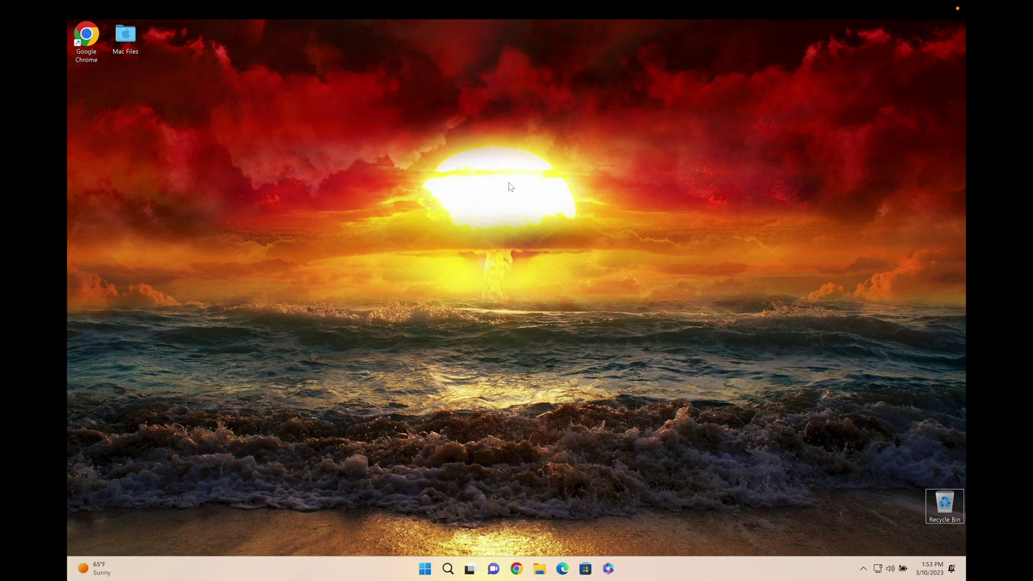
Search Google in Chrome for 'pdf unlock' and scroll down to the UnlockAnyPDF.com result
{"action": "left_click_drag", "start_coordinate": [509, 186], "coordinate": [323, 395]}
{"action": "left_click", "coordinate": [516, 568]}
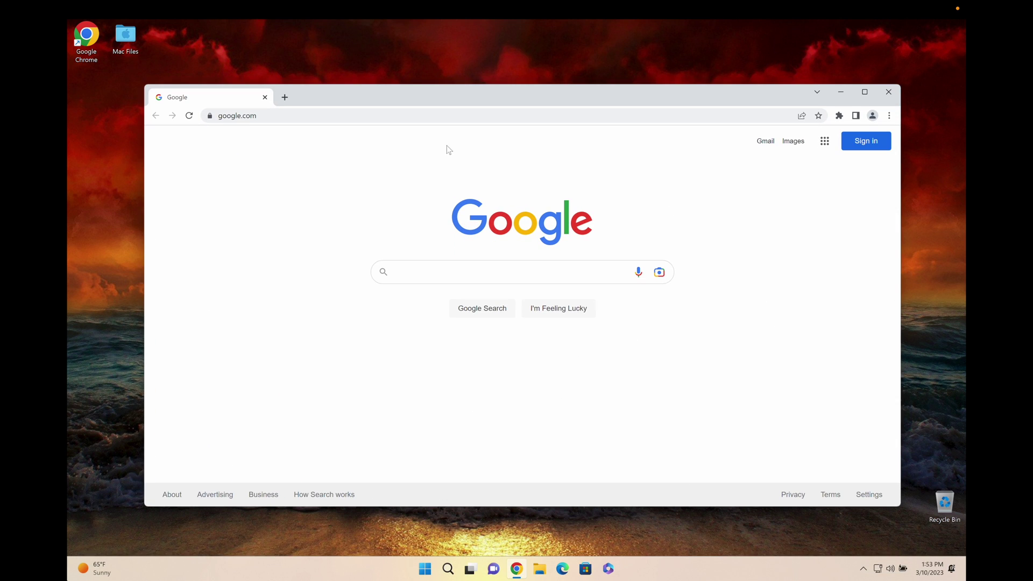
{"action": "left_click", "coordinate": [475, 265]}
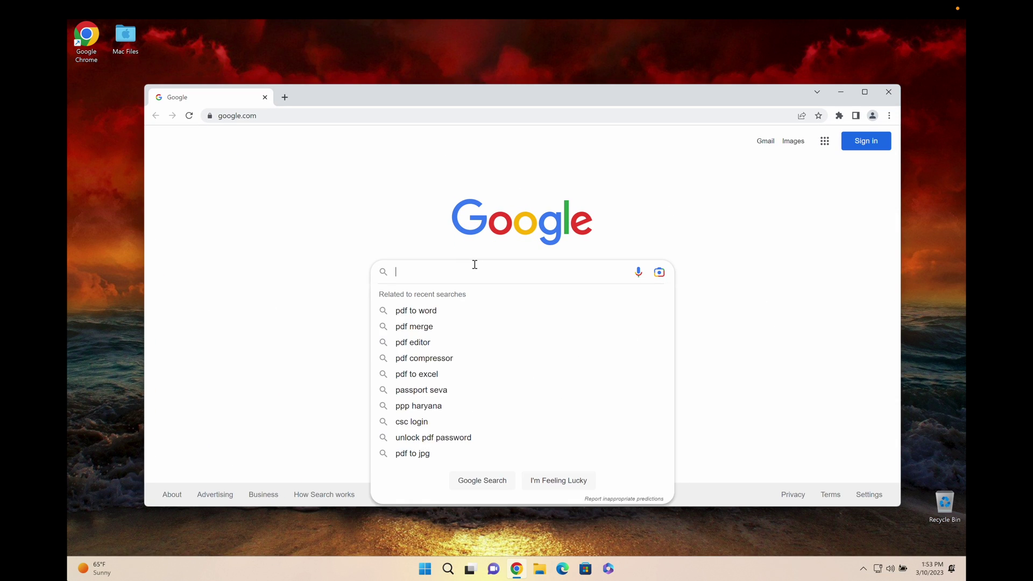
{"action": "type", "text": "pdf unlock"}
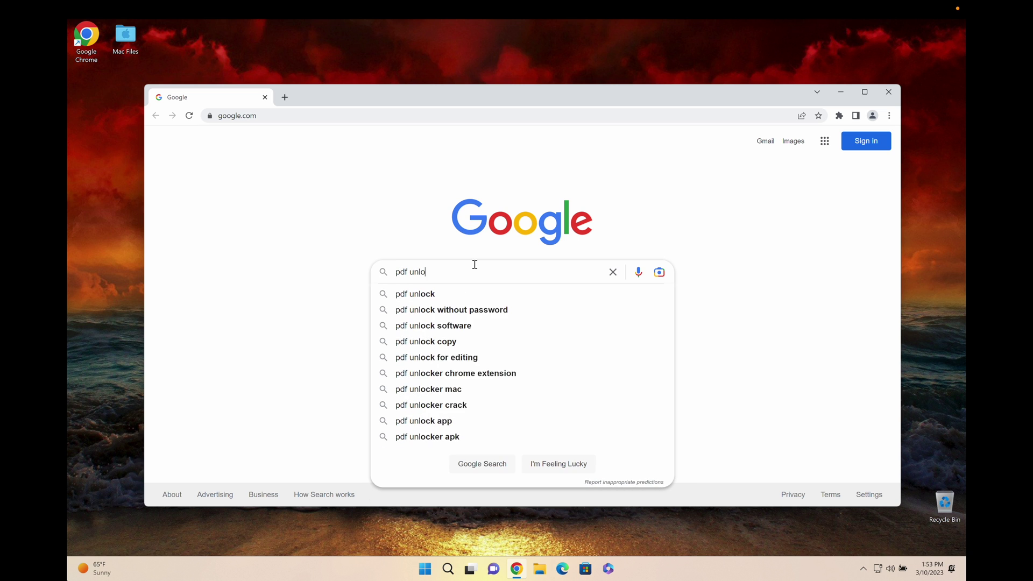
{"action": "key", "text": "Return"}
{"action": "scroll", "coordinate": [474, 264], "scroll_direction": "down", "scroll_amount": 7}
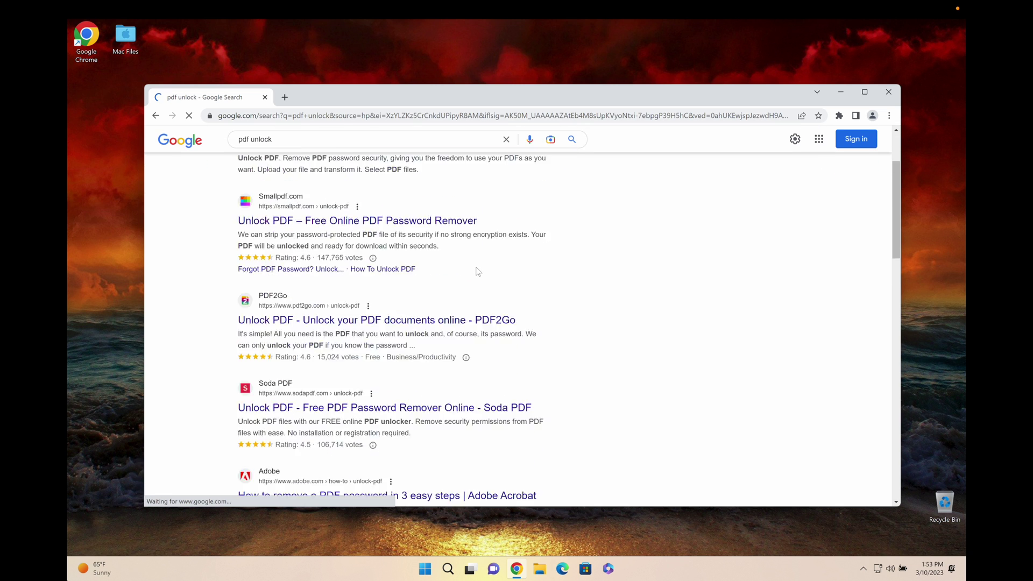
{"action": "scroll", "coordinate": [480, 274], "scroll_direction": "down", "scroll_amount": 6}
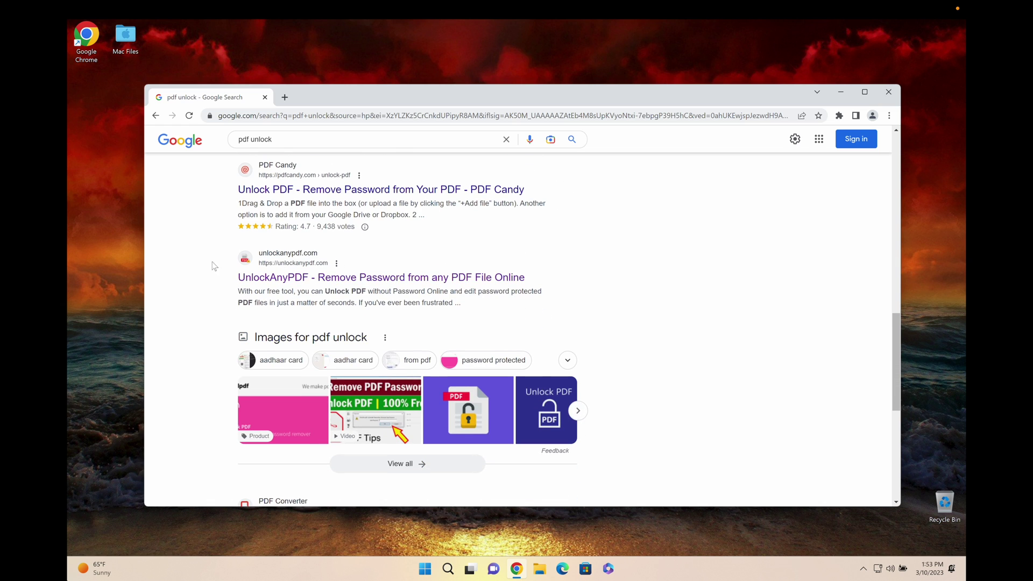
Open unlockanypdf.com from the search results and highlight parts of its headline
{"action": "left_click", "coordinate": [377, 278]}
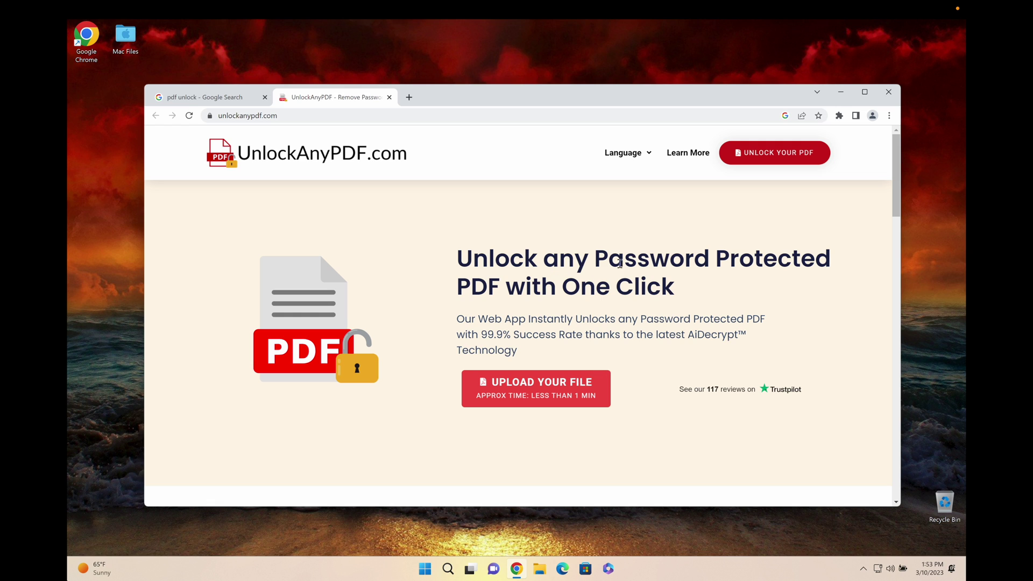
{"action": "left_click_drag", "start_coordinate": [620, 264], "coordinate": [801, 255]}
{"action": "left_click_drag", "start_coordinate": [460, 293], "coordinate": [685, 289]}
{"action": "left_click", "coordinate": [516, 287]}
Highlight the 'AiDecrypt™ Technology' phrase on the page, then clear the selection
{"action": "left_click", "coordinate": [721, 323]}
{"action": "left_click_drag", "start_coordinate": [687, 334], "coordinate": [728, 345]}
{"action": "left_click", "coordinate": [727, 345]}
Open Locked PDF from the Documents folder in Edge and enter a guessed password at its prompt
{"action": "left_click", "coordinate": [540, 568]}
{"action": "left_click", "coordinate": [273, 273]}
{"action": "left_click", "coordinate": [365, 230]}
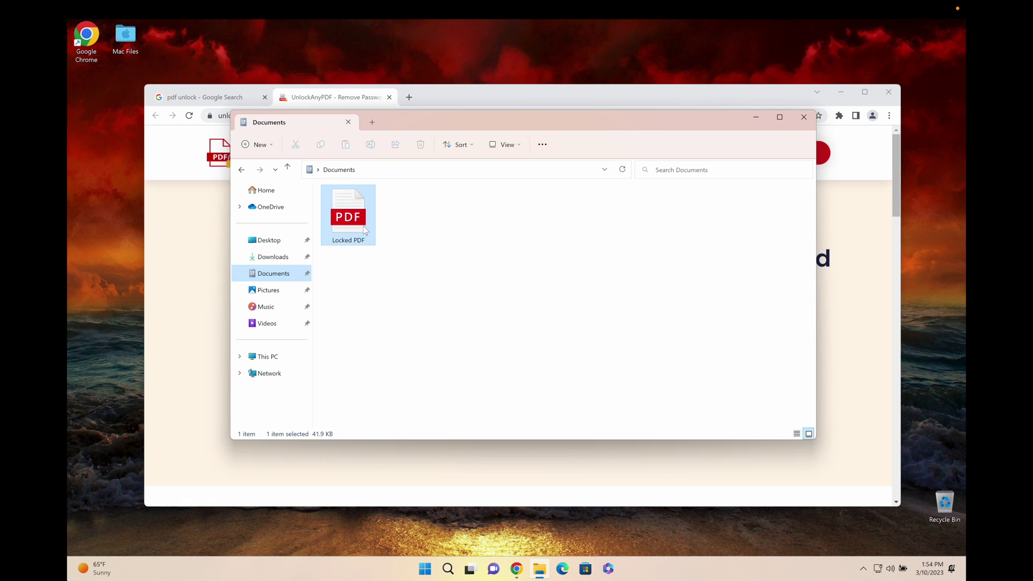
{"action": "double_click", "coordinate": [364, 230]}
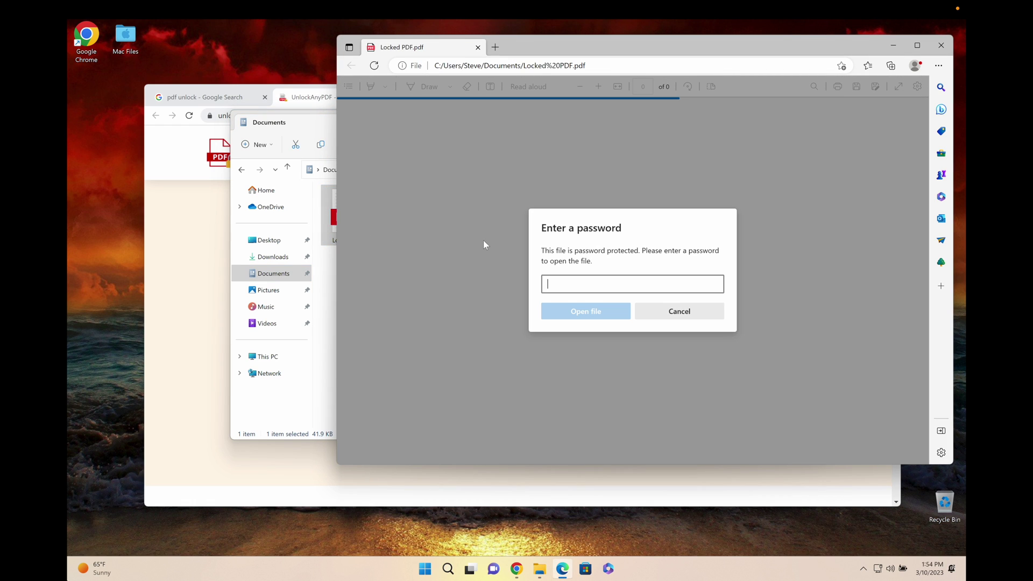
{"action": "type", "text": "123456"}
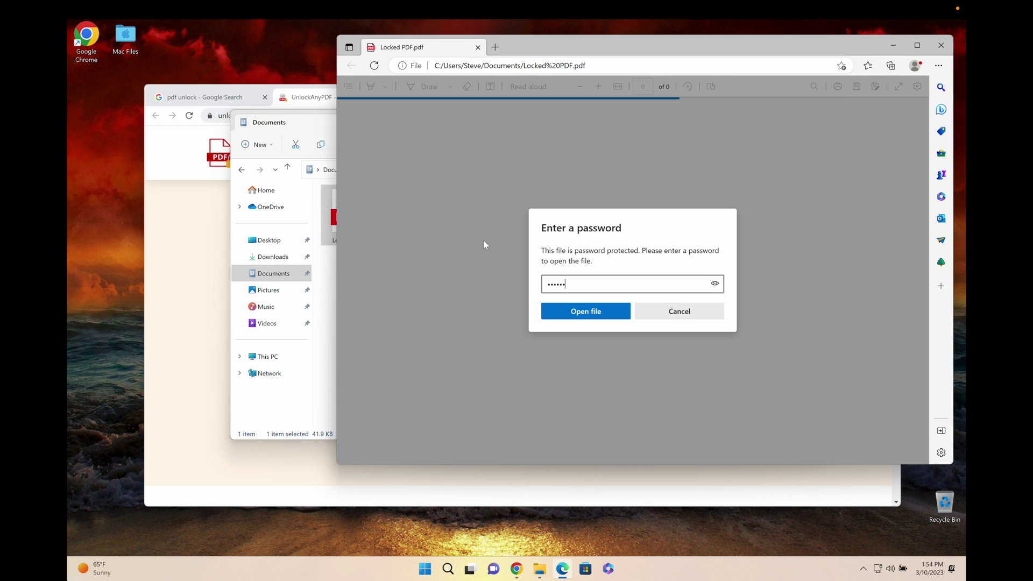
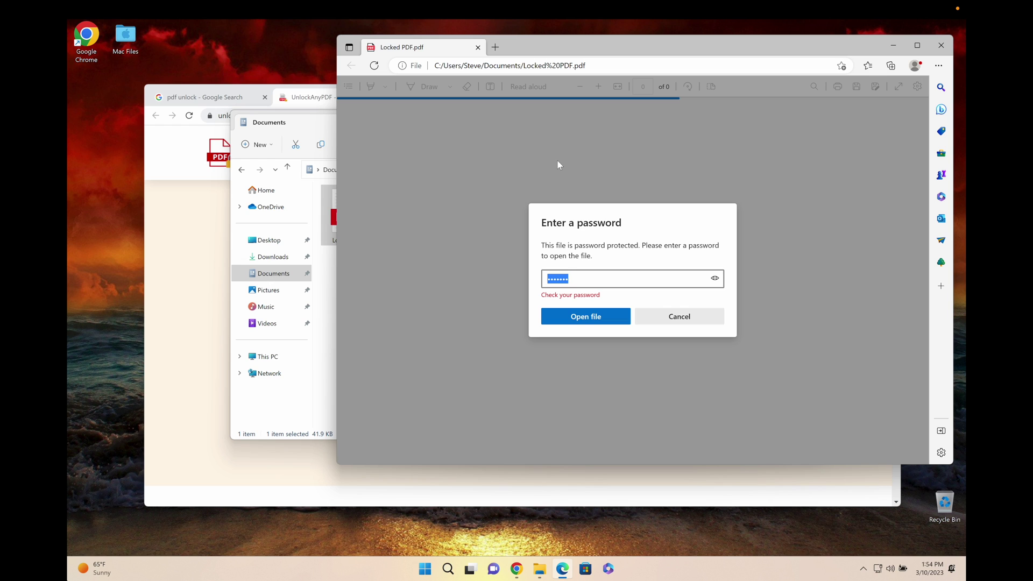
Bring the Chrome window showing unlockanypdf.com in front of the Edge password prompt
{"action": "left_click", "coordinate": [208, 224]}
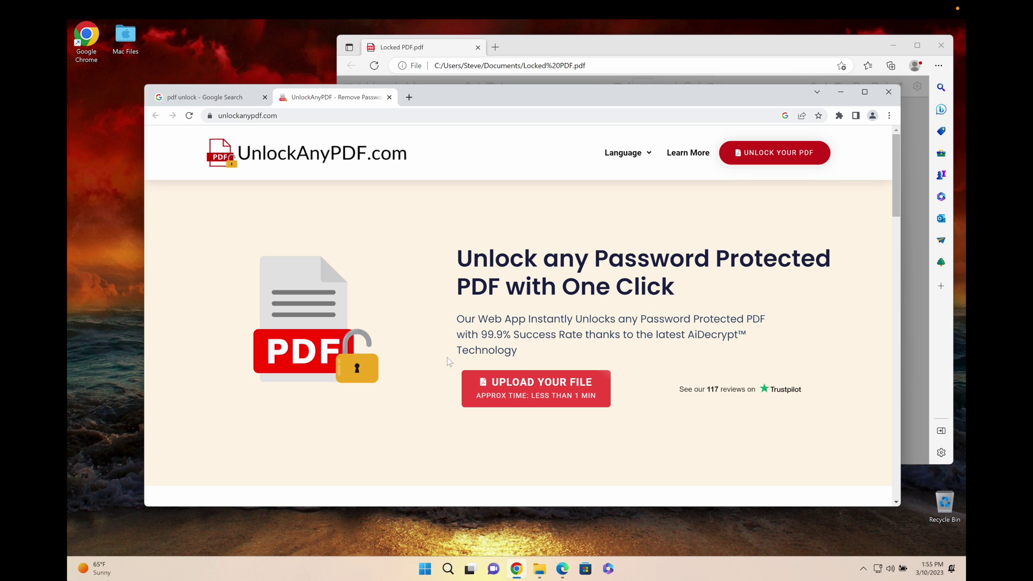
Go to the upload form and autofill the name and e-mail fields
{"action": "left_click", "coordinate": [559, 395]}
{"action": "left_click", "coordinate": [353, 332]}
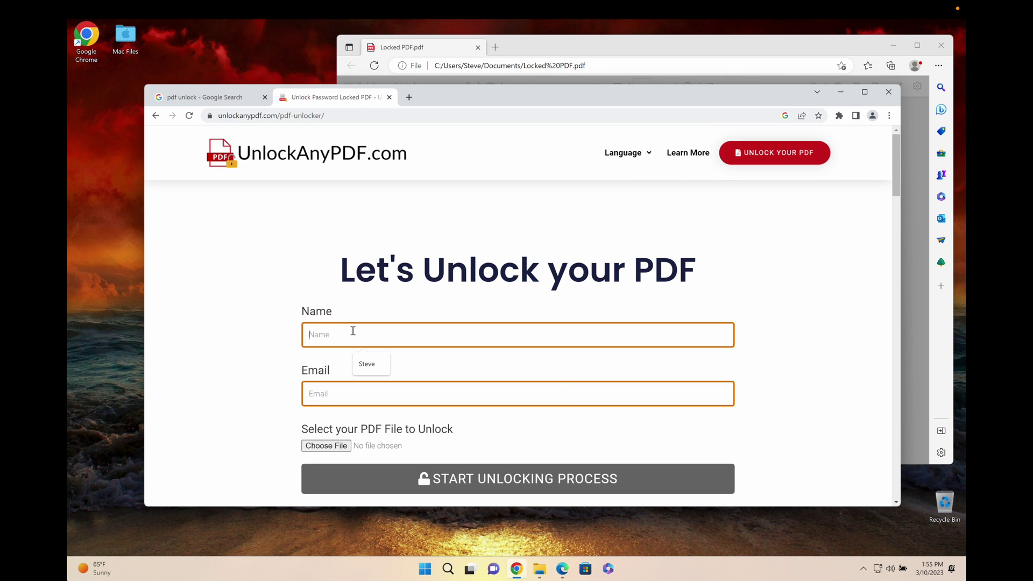
{"action": "left_click", "coordinate": [373, 363]}
{"action": "left_click", "coordinate": [371, 390]}
{"action": "left_click", "coordinate": [401, 424]}
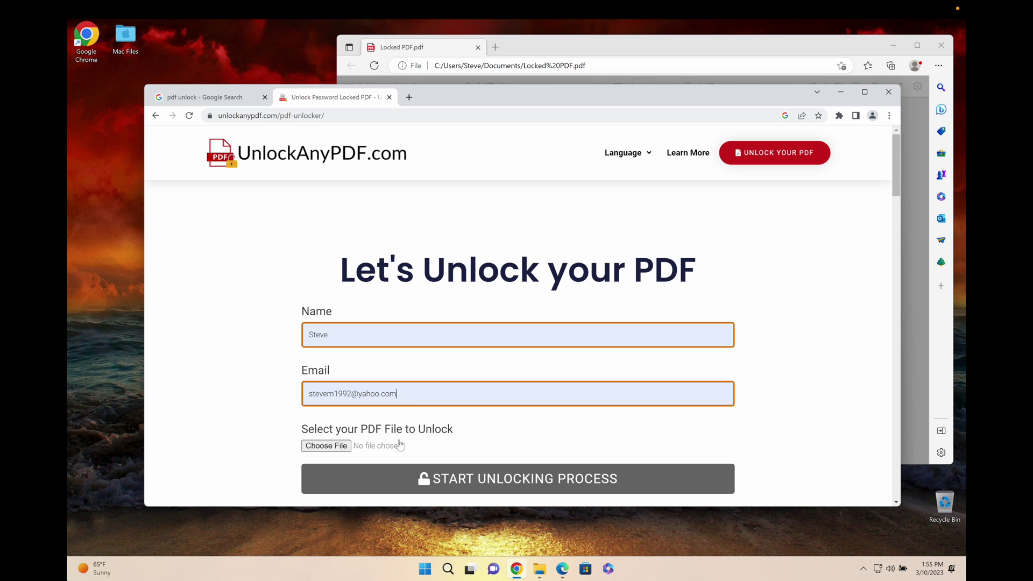
Attach Locked PDF.pdf to the form and close the Edge password window
{"action": "left_click", "coordinate": [340, 445]}
{"action": "double_click", "coordinate": [268, 176]}
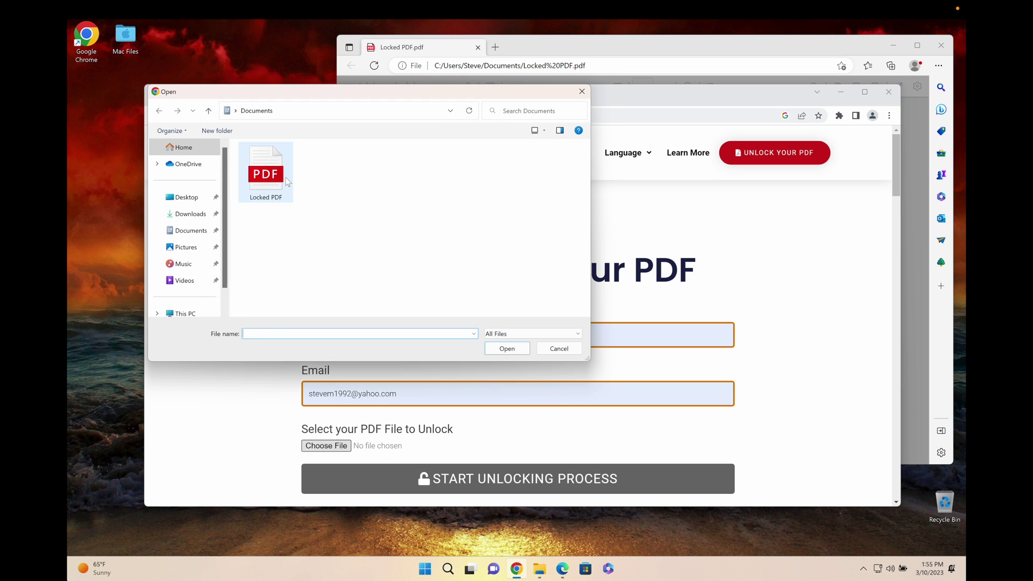
{"action": "left_click", "coordinate": [561, 56]}
{"action": "right_click", "coordinate": [561, 56]}
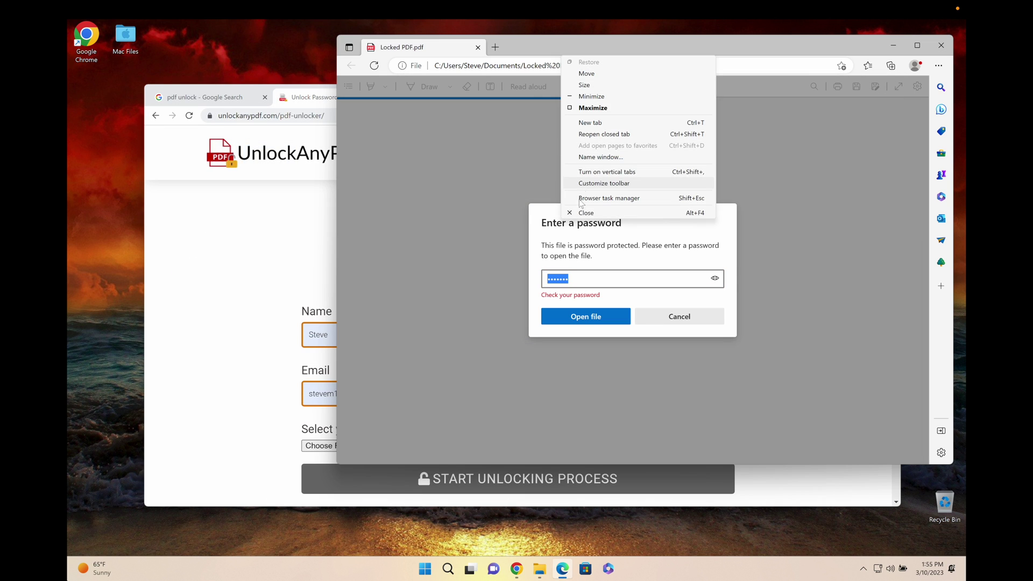
{"action": "left_click", "coordinate": [572, 214]}
{"action": "scroll", "coordinate": [269, 334], "scroll_direction": "down", "scroll_amount": 2}
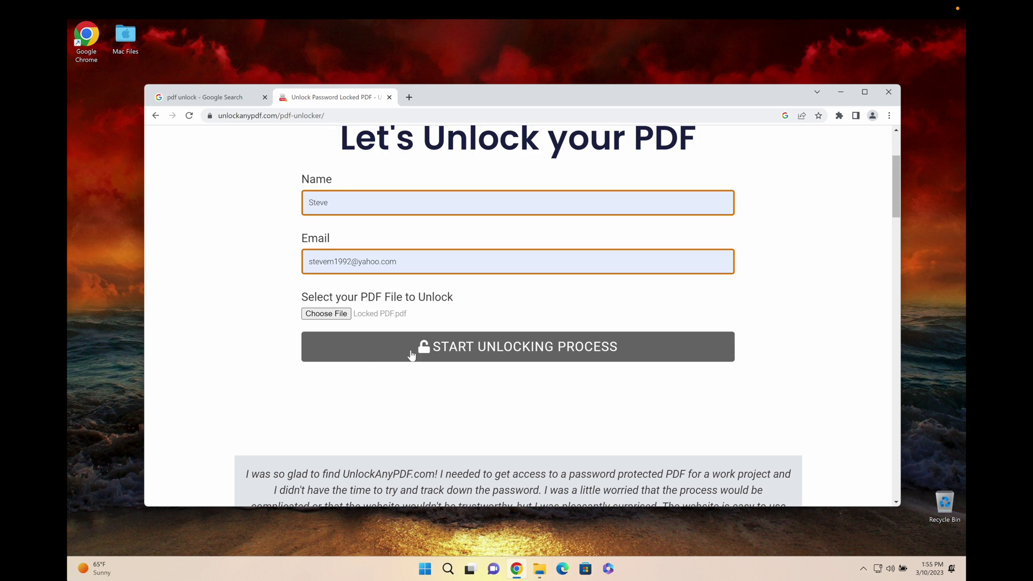
{"action": "left_click", "coordinate": [450, 349]}
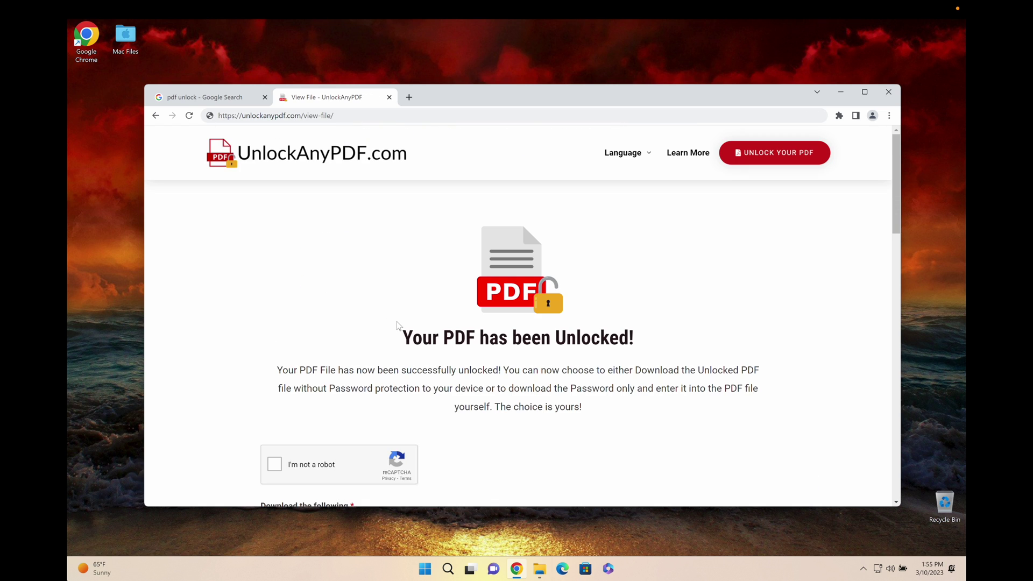
{"action": "scroll", "coordinate": [614, 301], "scroll_direction": "down", "scroll_amount": 1}
{"action": "scroll", "coordinate": [613, 301], "scroll_direction": "down", "scroll_amount": 2}
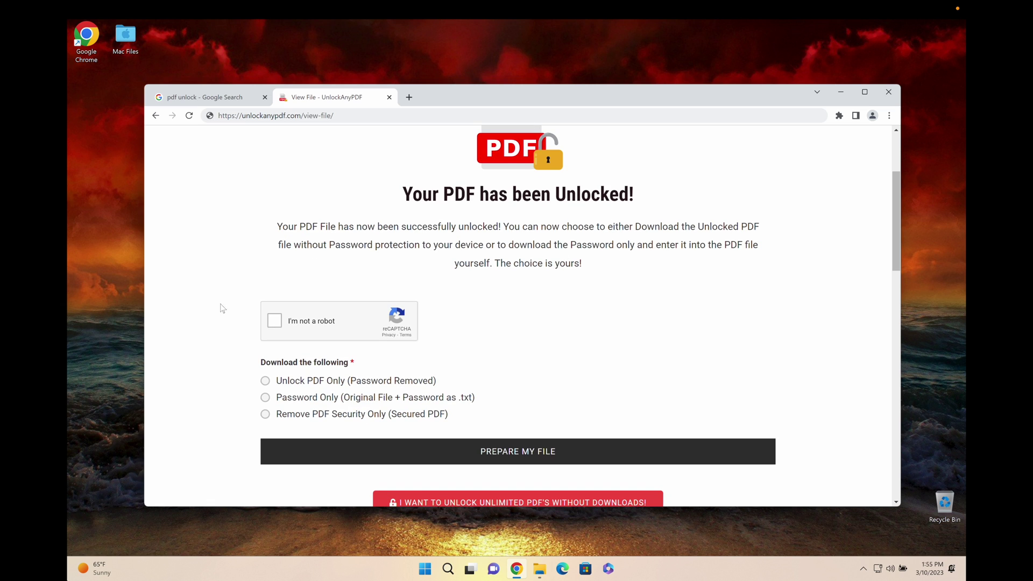
{"action": "scroll", "coordinate": [247, 323], "scroll_direction": "down", "scroll_amount": 4}
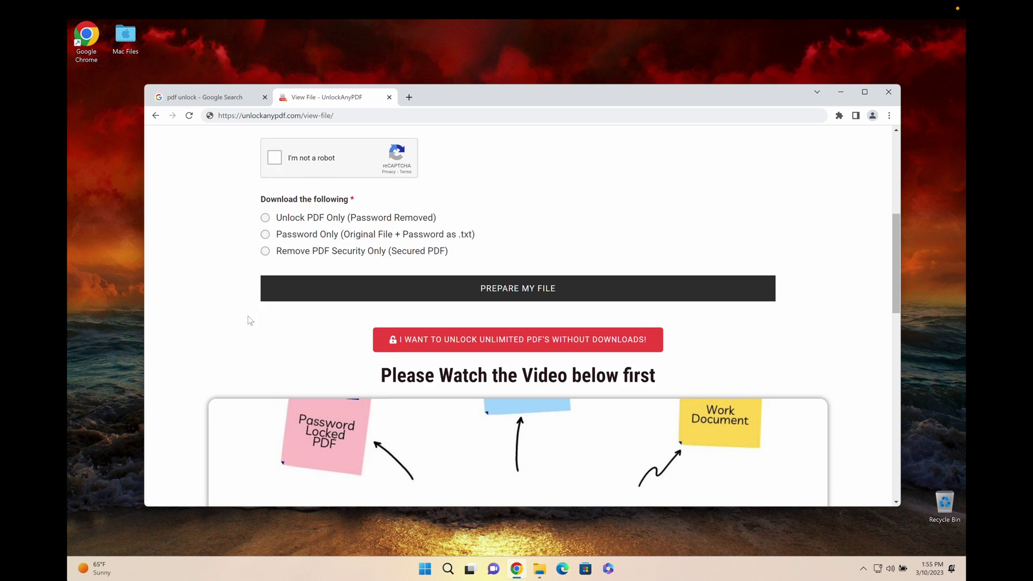
{"action": "left_click_drag", "start_coordinate": [289, 314], "coordinate": [699, 337]}
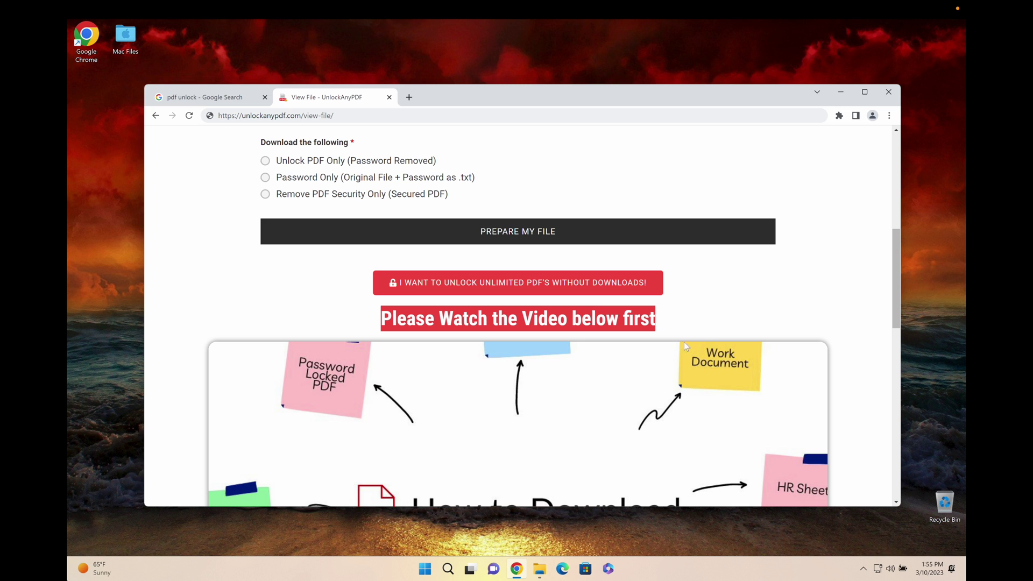
{"action": "left_click", "coordinate": [708, 295]}
{"action": "scroll", "coordinate": [594, 350], "scroll_direction": "down", "scroll_amount": 2}
{"action": "scroll", "coordinate": [594, 350], "scroll_direction": "up", "scroll_amount": 5}
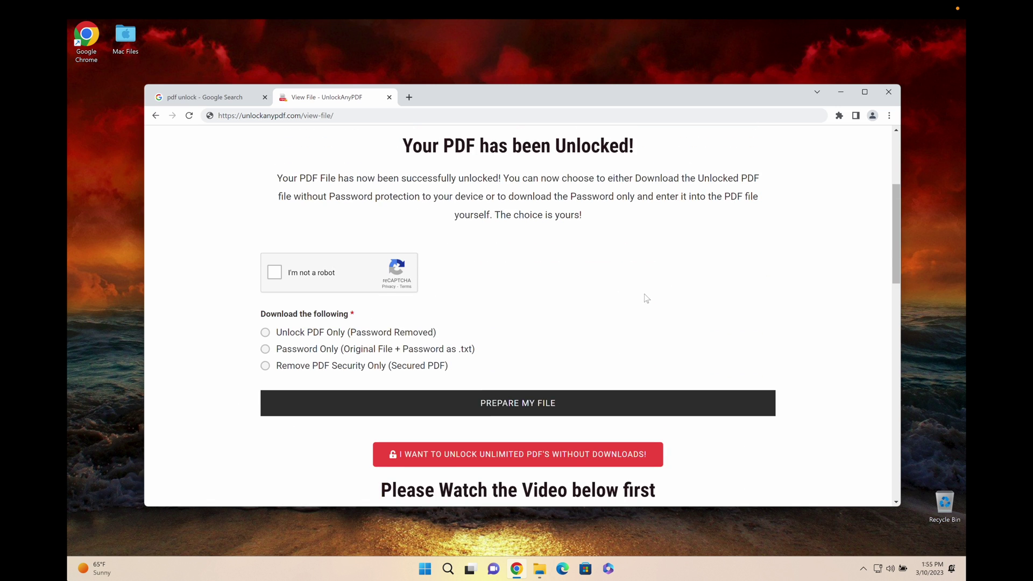
{"action": "scroll", "coordinate": [677, 307], "scroll_direction": "down", "scroll_amount": 1}
{"action": "scroll", "coordinate": [538, 323], "scroll_direction": "up", "scroll_amount": 1}
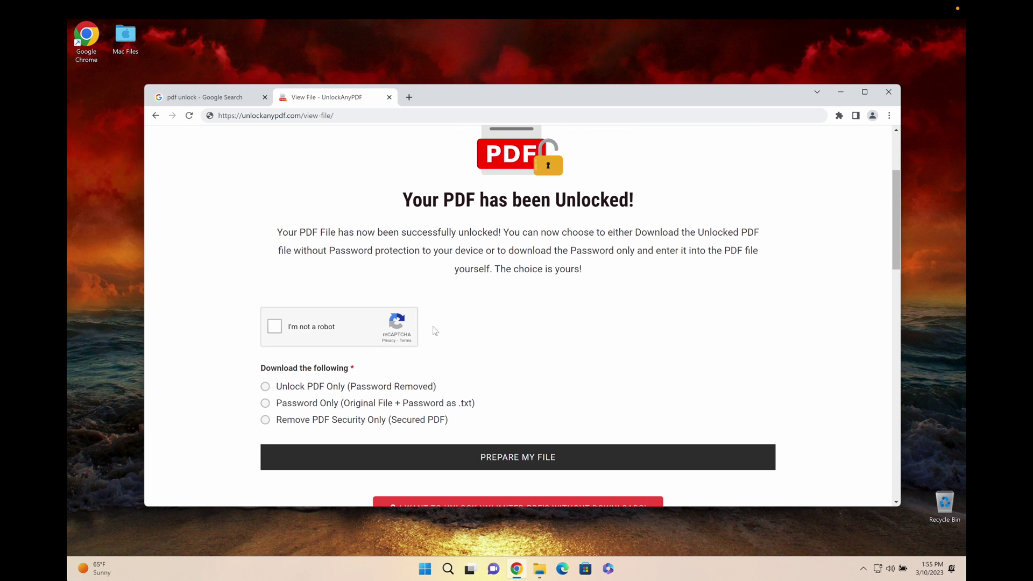
Tick the reCAPTCHA checkbox and look over the download options, trying Unlock PDF Only
{"action": "left_click", "coordinate": [274, 326]}
{"action": "scroll", "coordinate": [379, 335], "scroll_direction": "down", "scroll_amount": 1}
{"action": "left_click_drag", "start_coordinate": [262, 358], "coordinate": [347, 364]}
{"action": "left_click", "coordinate": [347, 363]}
{"action": "left_click_drag", "start_coordinate": [275, 376], "coordinate": [362, 379]}
{"action": "left_click", "coordinate": [347, 380]}
{"action": "left_click", "coordinate": [340, 383]}
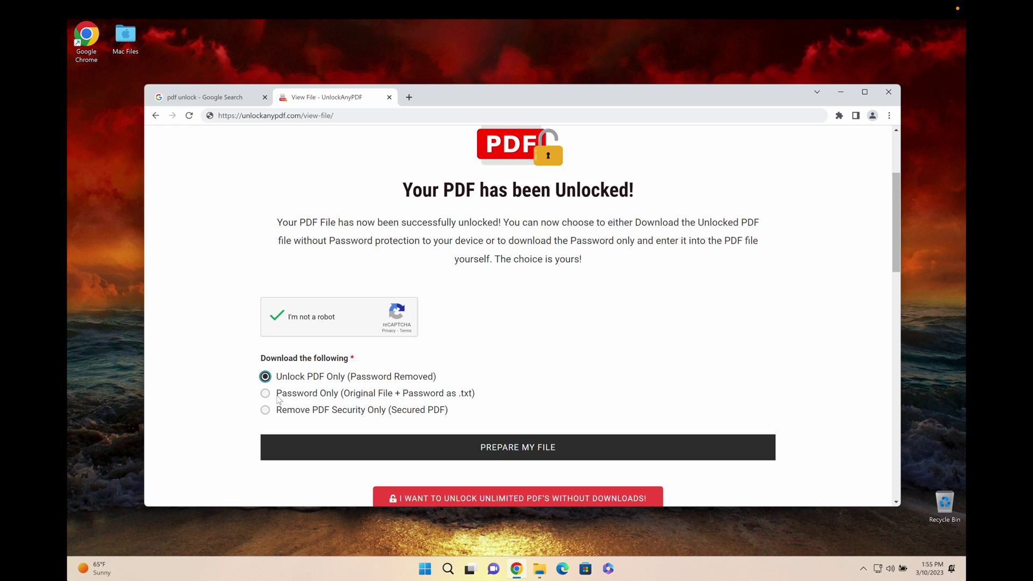
Settle on the Password Only download and prepare the file
{"action": "left_click_drag", "start_coordinate": [275, 393], "coordinate": [476, 400]}
{"action": "left_click", "coordinate": [344, 397]}
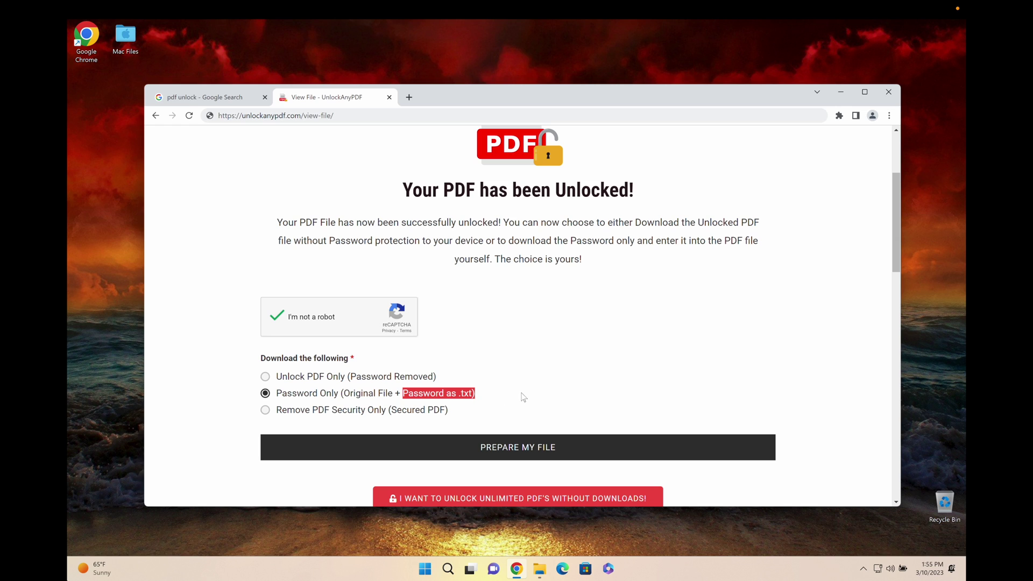
{"action": "left_click", "coordinate": [353, 391]}
{"action": "left_click_drag", "start_coordinate": [285, 377], "coordinate": [454, 386]}
{"action": "left_click", "coordinate": [443, 383]}
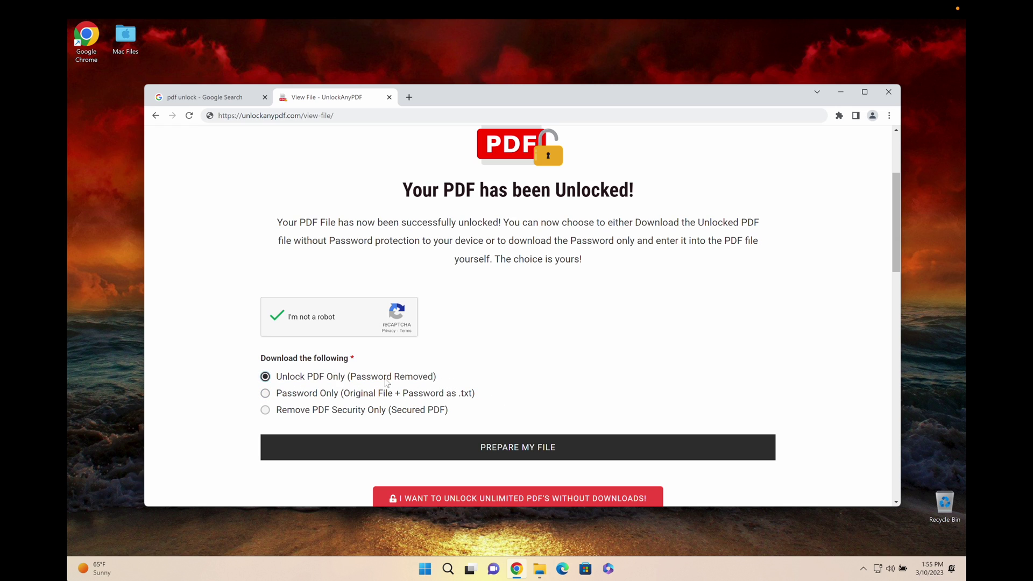
{"action": "left_click_drag", "start_coordinate": [332, 377], "coordinate": [465, 384]}
{"action": "left_click", "coordinate": [466, 384]}
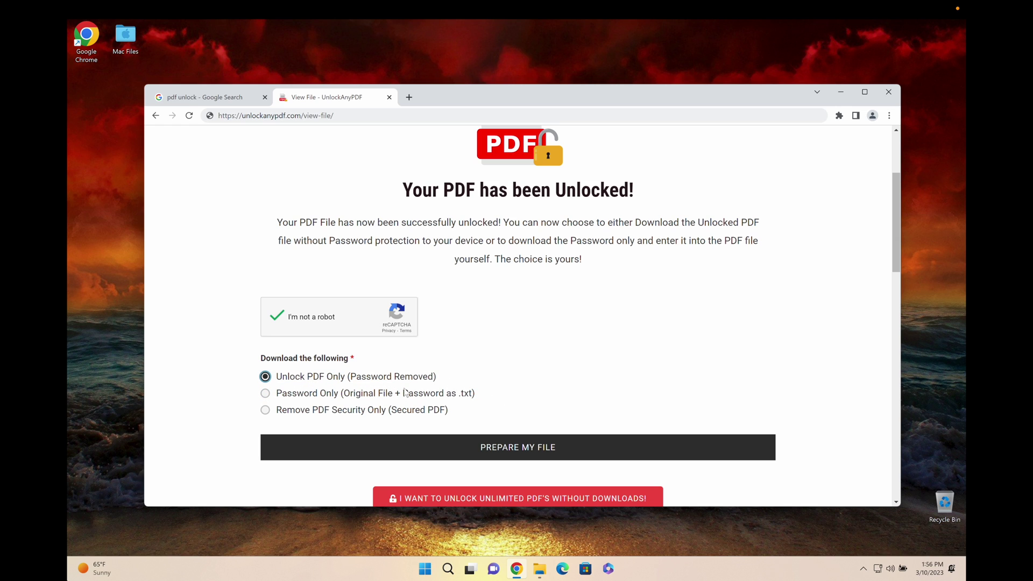
{"action": "left_click", "coordinate": [305, 397]}
{"action": "left_click_drag", "start_coordinate": [283, 397], "coordinate": [341, 396]}
{"action": "left_click", "coordinate": [495, 451]}
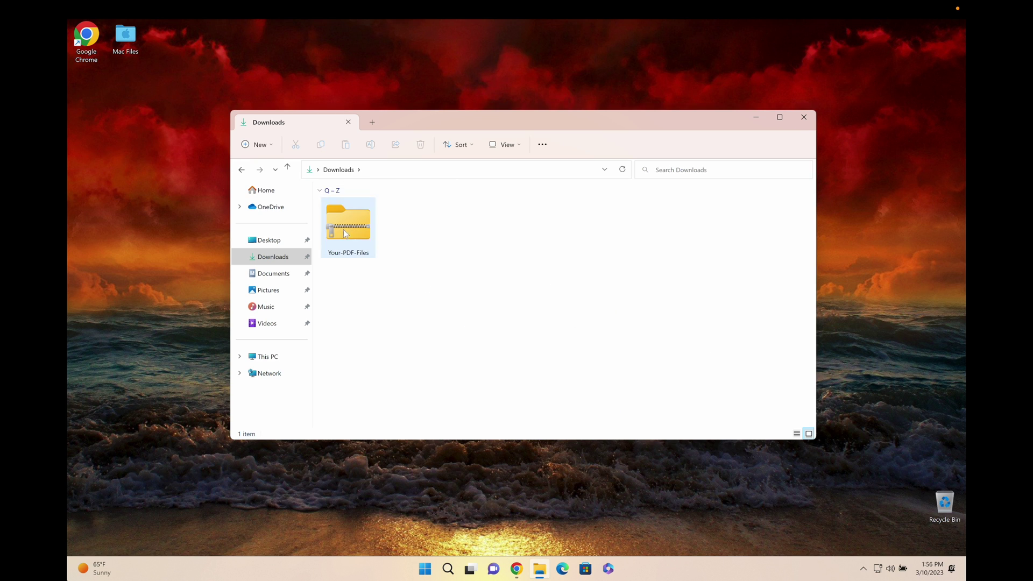
Open the Your-PDF-Files zip in Downloads and its inner Your-PDF-Files folder
{"action": "double_click", "coordinate": [367, 228]}
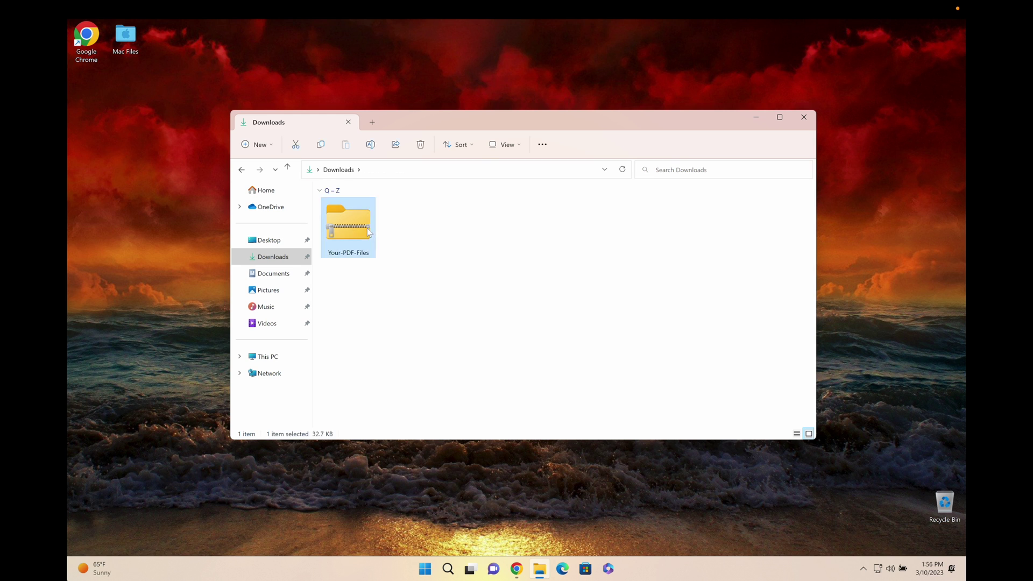
{"action": "double_click", "coordinate": [380, 206]}
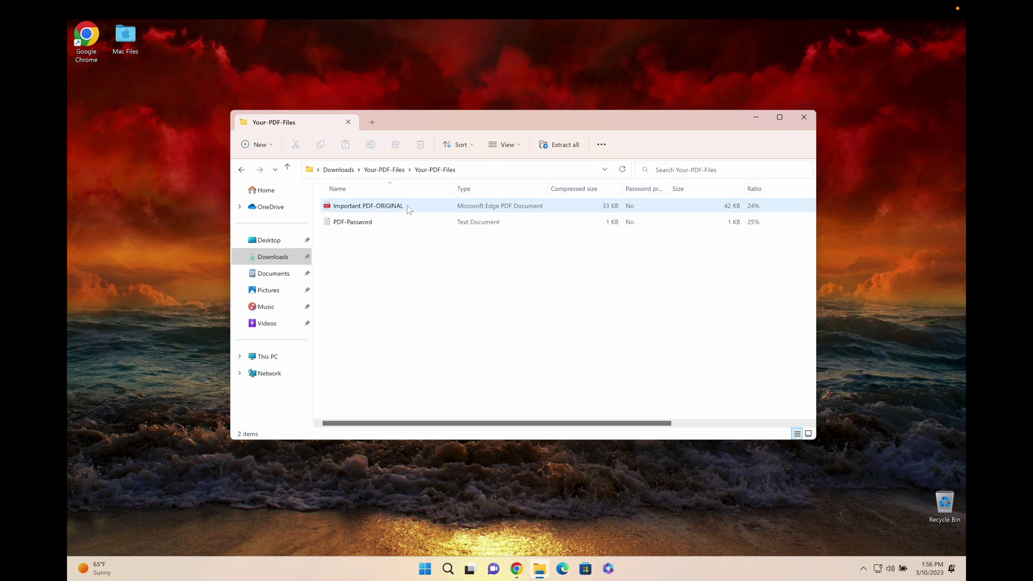
Open Important PDF-ORIGINAL and try pasting a password into its prompt
{"action": "double_click", "coordinate": [407, 206]}
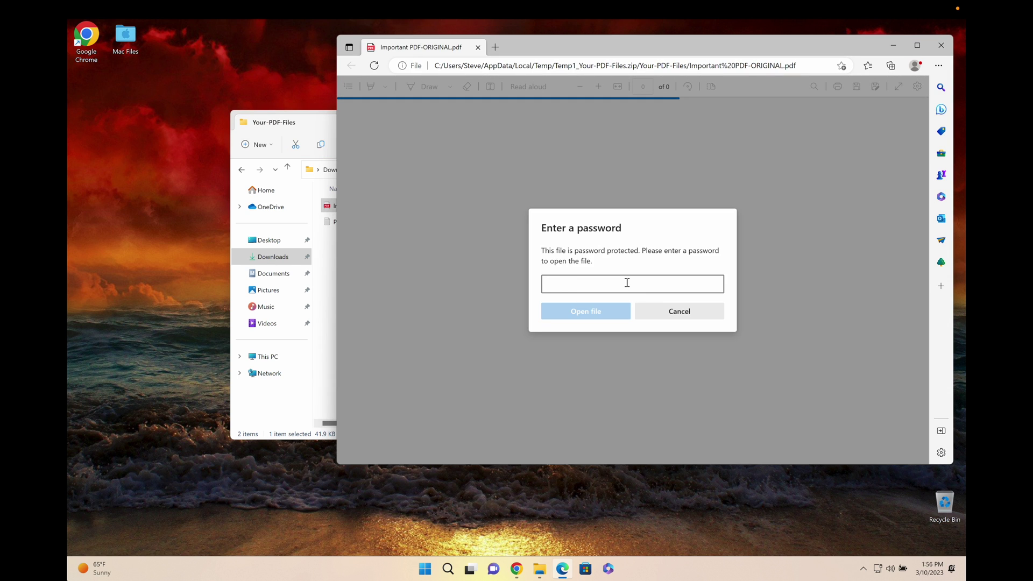
{"action": "key", "text": "ctrl+v"}
{"action": "key", "text": "Return"}
Copy the password from the PDF-Password text file
{"action": "left_click", "coordinate": [318, 113]}
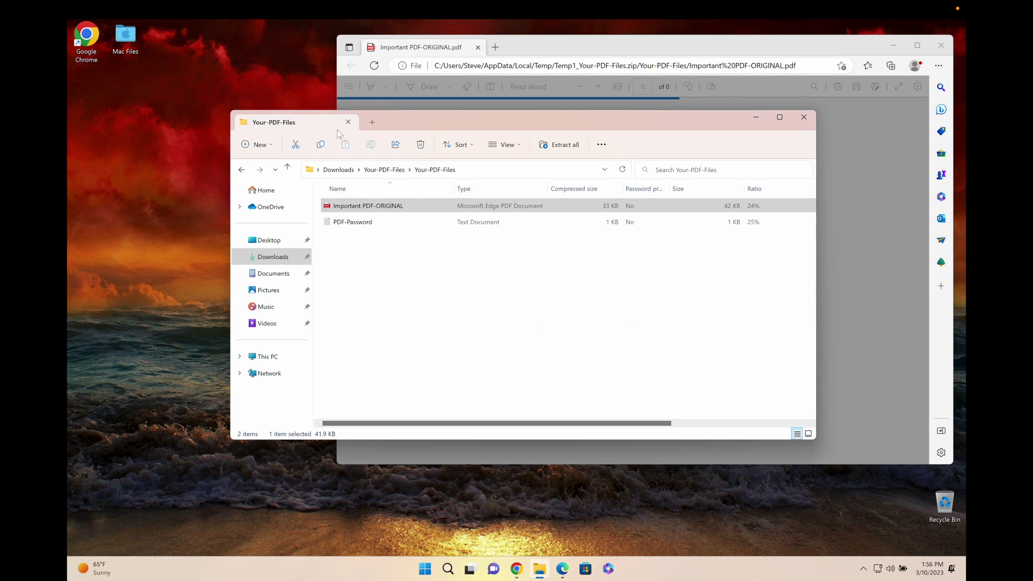
{"action": "double_click", "coordinate": [377, 222]}
{"action": "left_click_drag", "start_coordinate": [446, 326], "coordinate": [343, 324]}
{"action": "right_click", "coordinate": [346, 326]}
{"action": "left_click", "coordinate": [425, 376]}
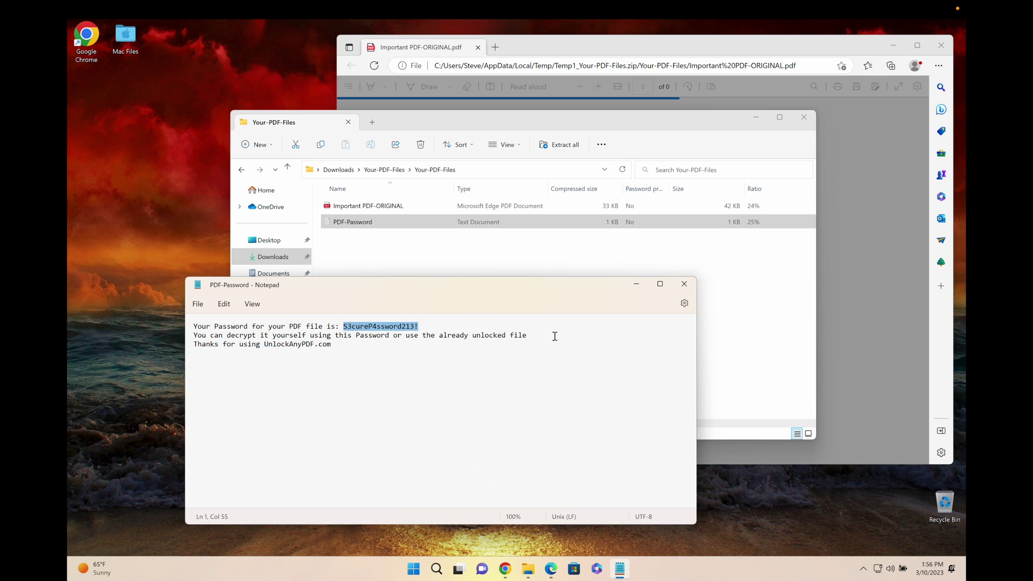
Close Notepad and Explorer, paste the password as plain text in Edge, and reveal it
{"action": "left_click", "coordinate": [684, 284]}
{"action": "left_click", "coordinate": [804, 119]}
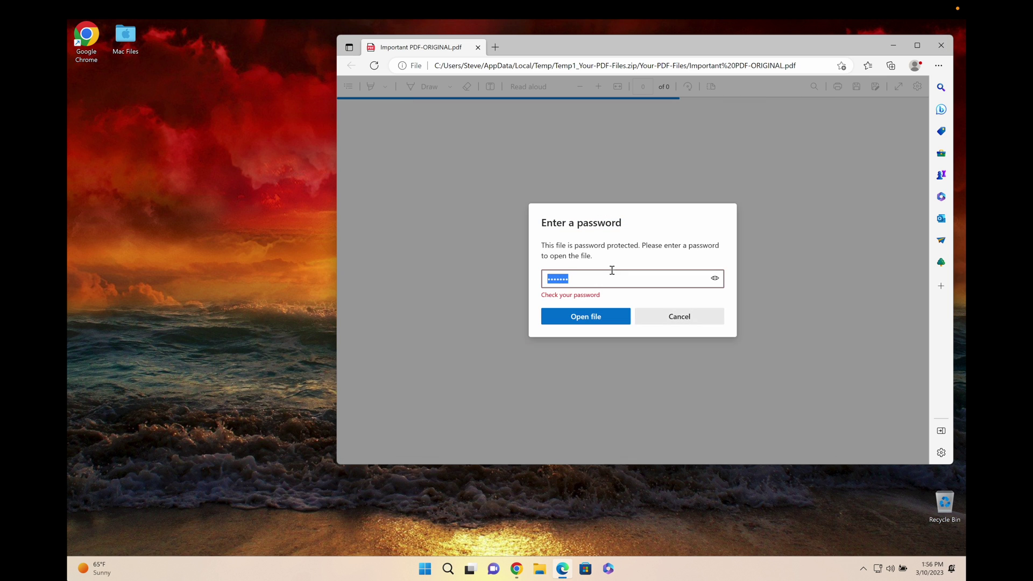
{"action": "right_click", "coordinate": [605, 283]}
{"action": "left_click", "coordinate": [647, 366]}
{"action": "left_click", "coordinate": [714, 283]}
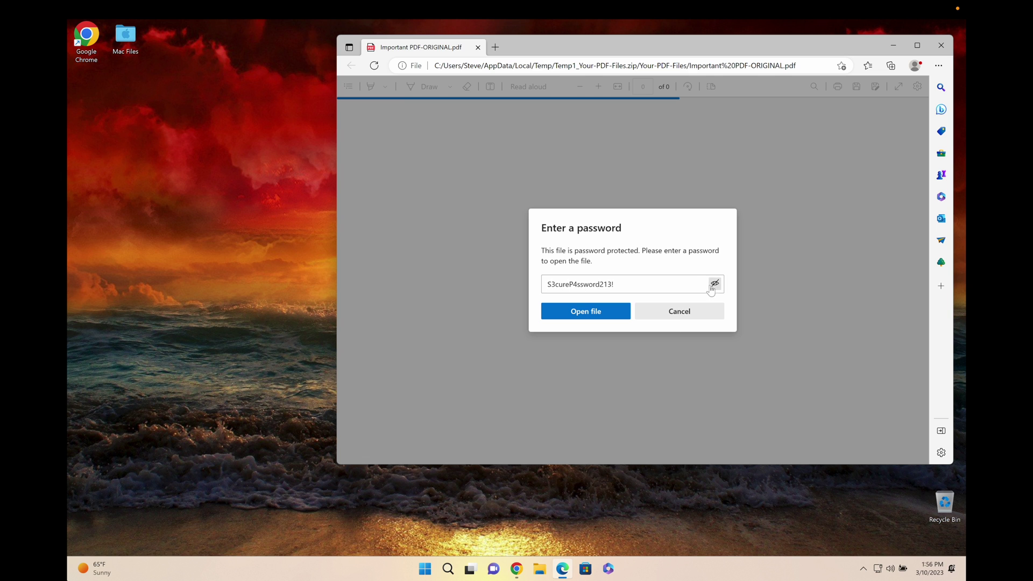
Open the unlocked invoice, scroll through it and back up, then close Edge
{"action": "left_click", "coordinate": [590, 310]}
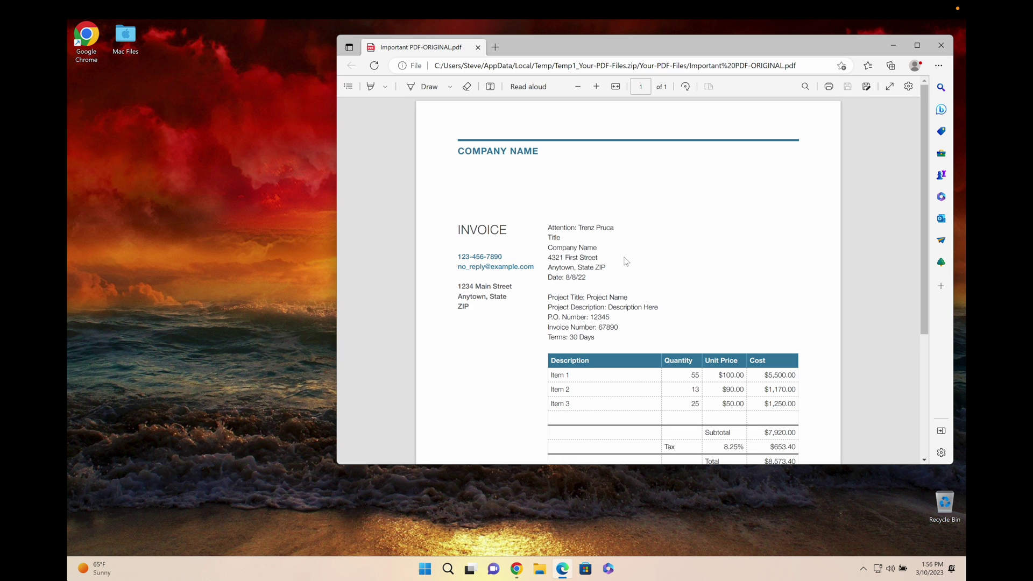
{"action": "scroll", "coordinate": [626, 261], "scroll_direction": "down", "scroll_amount": 4}
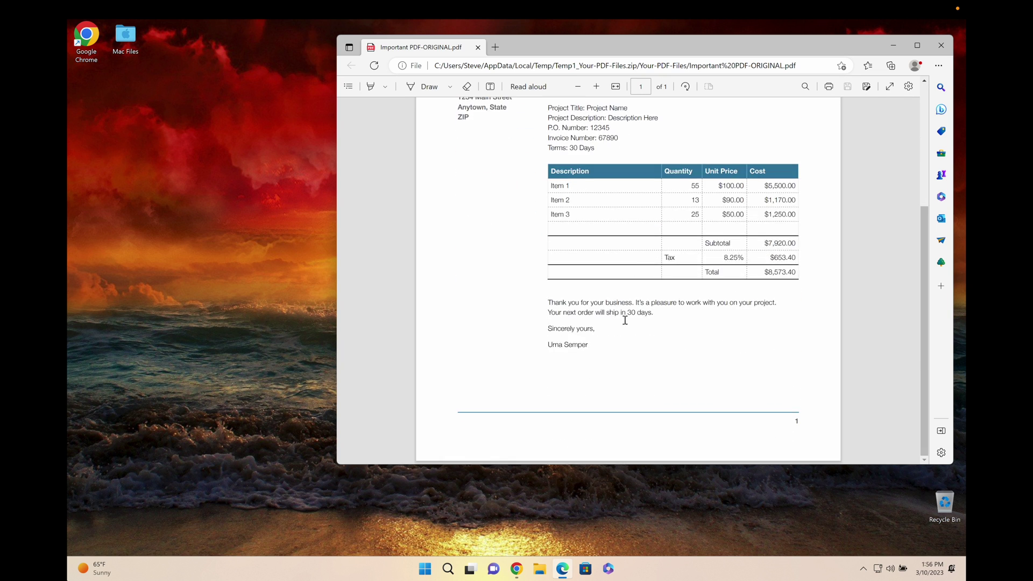
{"action": "scroll", "coordinate": [625, 320], "scroll_direction": "up", "scroll_amount": 4}
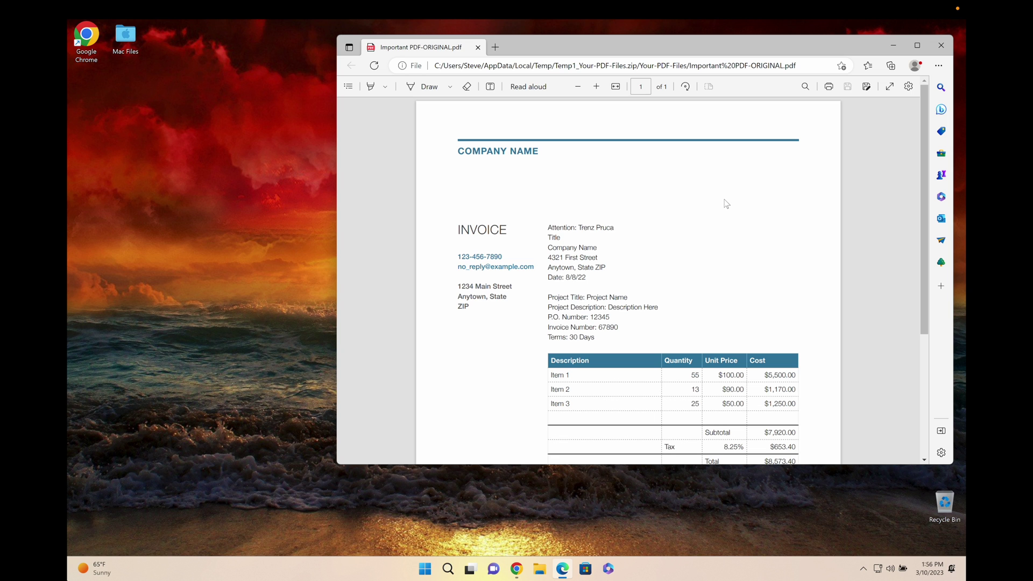
{"action": "left_click", "coordinate": [941, 45]}
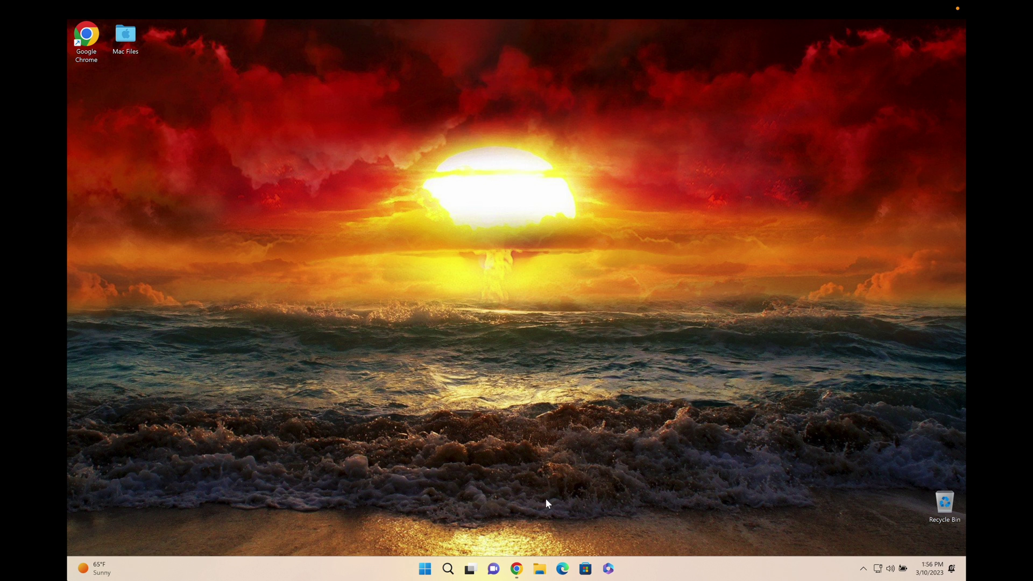
Restore Chrome and return from the unlocked page to the UnlockAnyPDF home page
{"action": "left_click", "coordinate": [516, 568]}
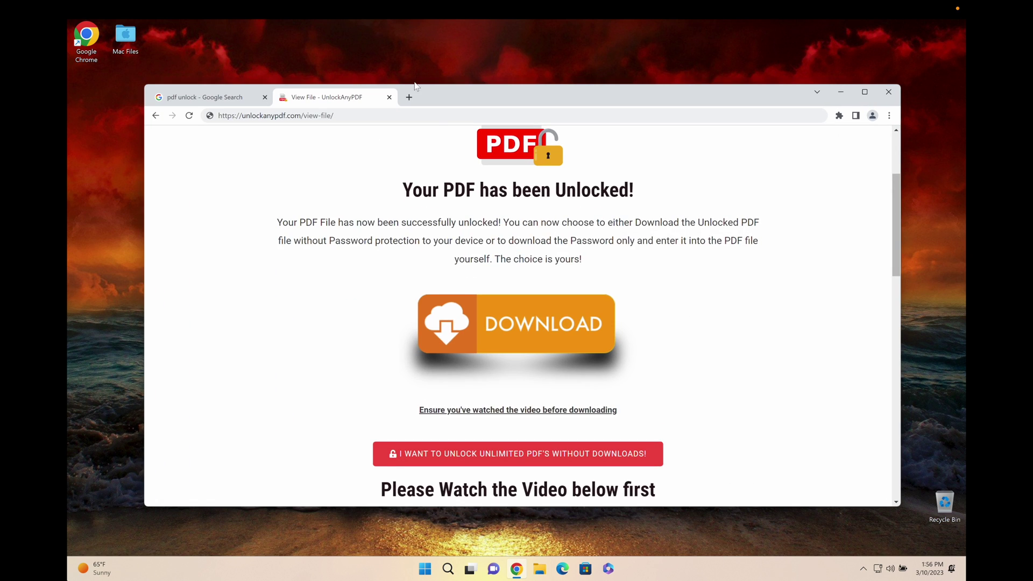
{"action": "left_click", "coordinate": [339, 165]}
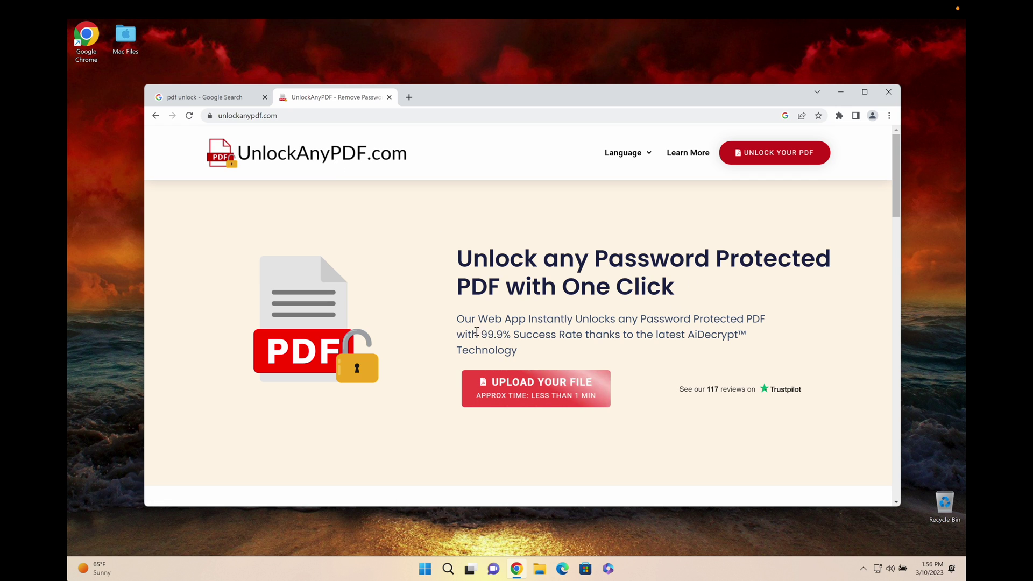
{"action": "left_click_drag", "start_coordinate": [478, 334], "coordinate": [579, 334]}
{"action": "left_click", "coordinate": [645, 329]}
Read through Why Choose us, highlighting the Strict Privacy Policy and Wide Compatibility descriptions
{"action": "scroll", "coordinate": [667, 352], "scroll_direction": "down", "scroll_amount": 12}
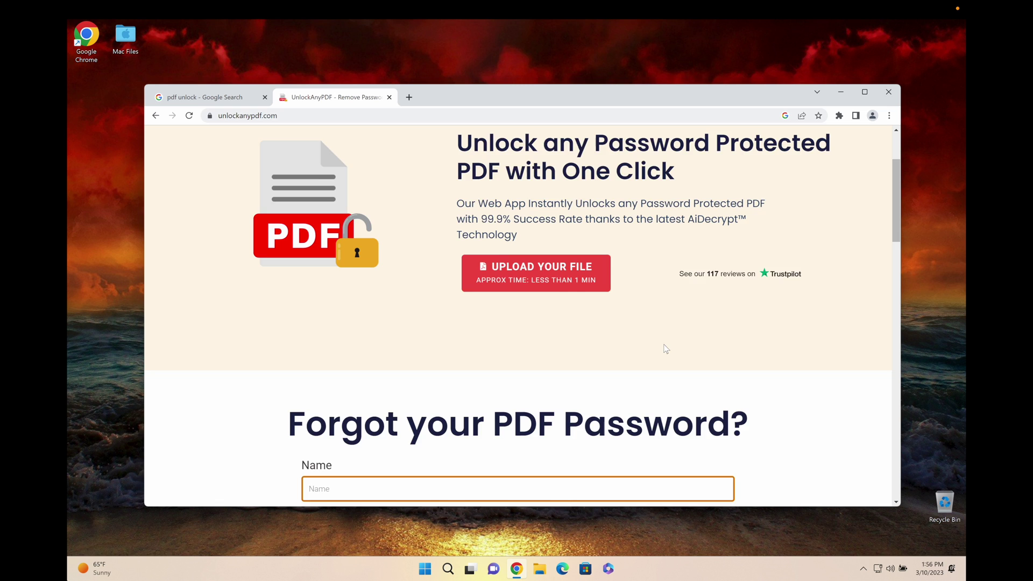
{"action": "scroll", "coordinate": [693, 345], "scroll_direction": "down", "scroll_amount": 8}
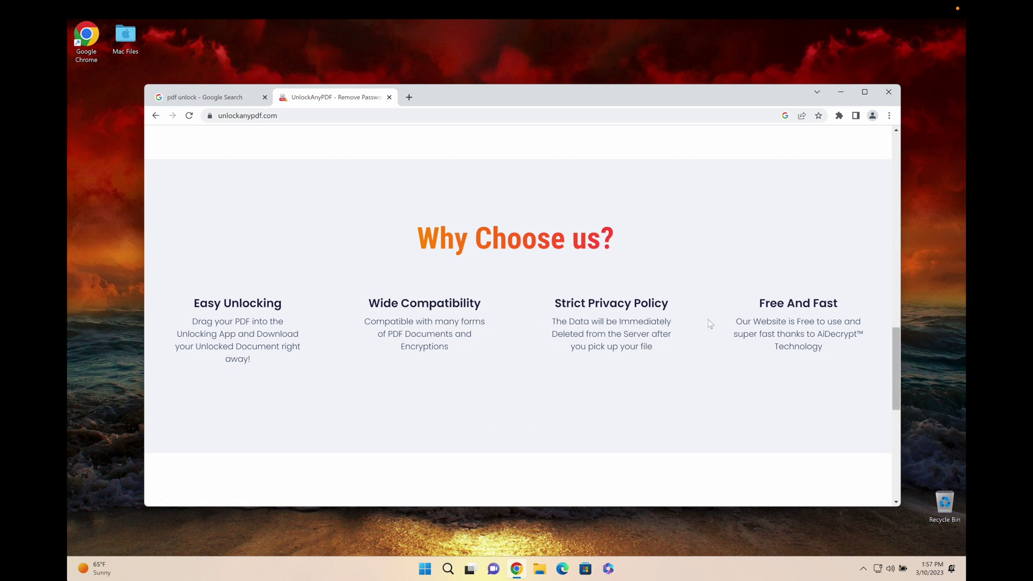
{"action": "scroll", "coordinate": [601, 336], "scroll_direction": "up", "scroll_amount": 5}
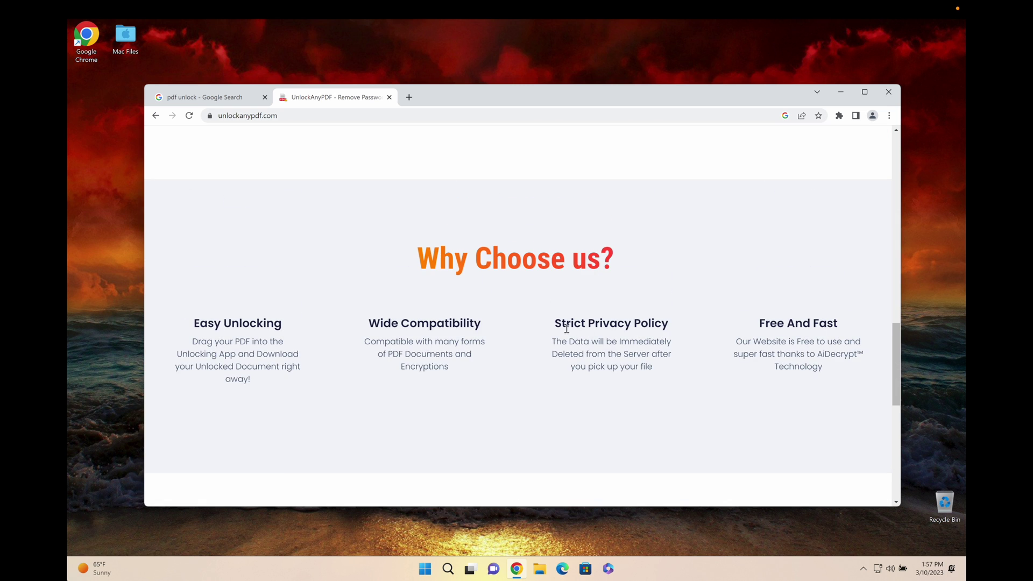
{"action": "mouse_move", "coordinate": [551, 344]}
{"action": "left_mouse_down"}
{"action": "mouse_move", "coordinate": [653, 371]}
{"action": "mouse_move", "coordinate": [552, 345]}
{"action": "left_mouse_up"}
{"action": "left_click", "coordinate": [652, 376]}
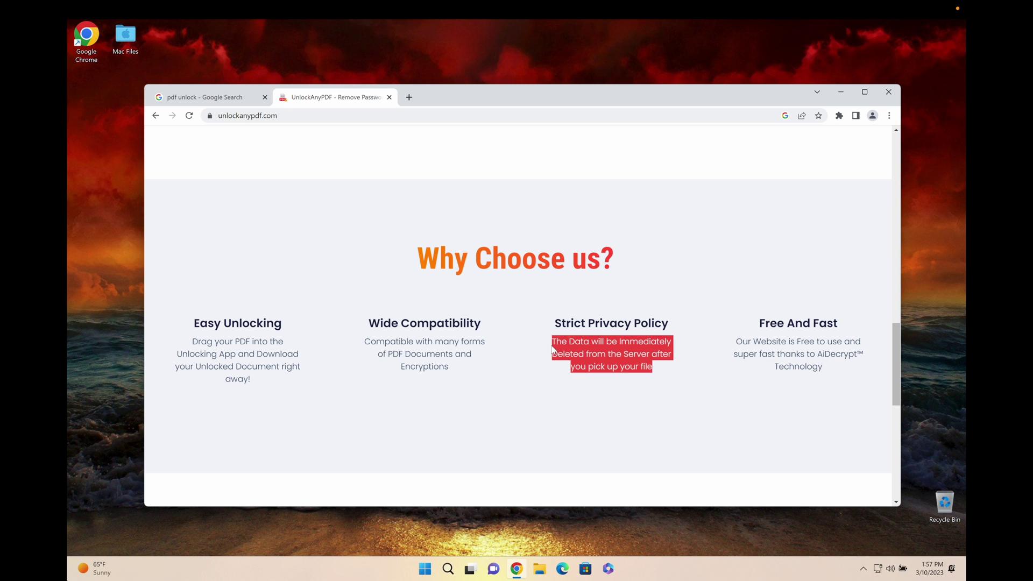
{"action": "left_click", "coordinate": [466, 406]}
{"action": "scroll", "coordinate": [667, 402], "scroll_direction": "down", "scroll_amount": 1}
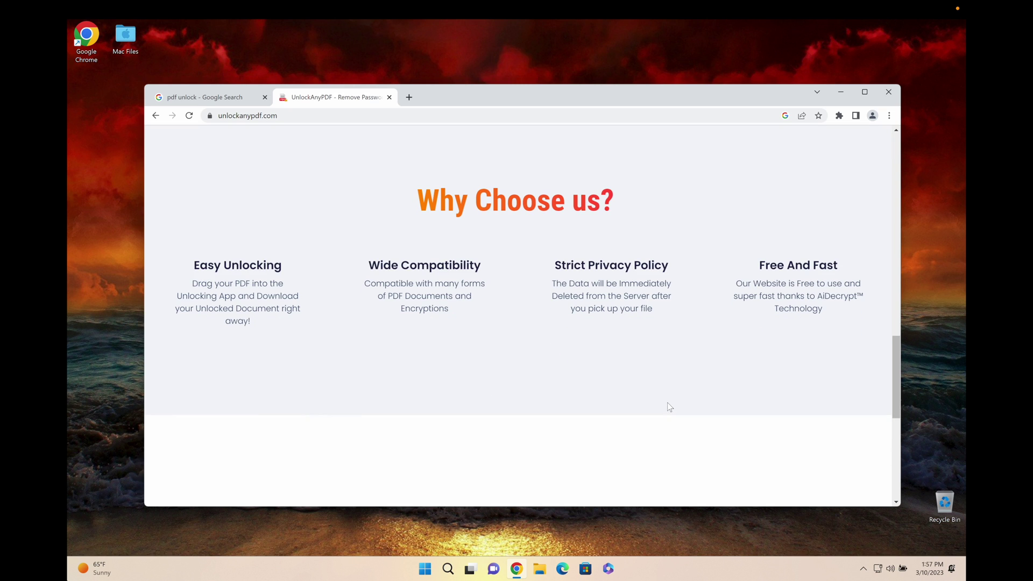
{"action": "scroll", "coordinate": [671, 401], "scroll_direction": "down", "scroll_amount": 1}
{"action": "left_click_drag", "start_coordinate": [450, 260], "coordinate": [364, 232]}
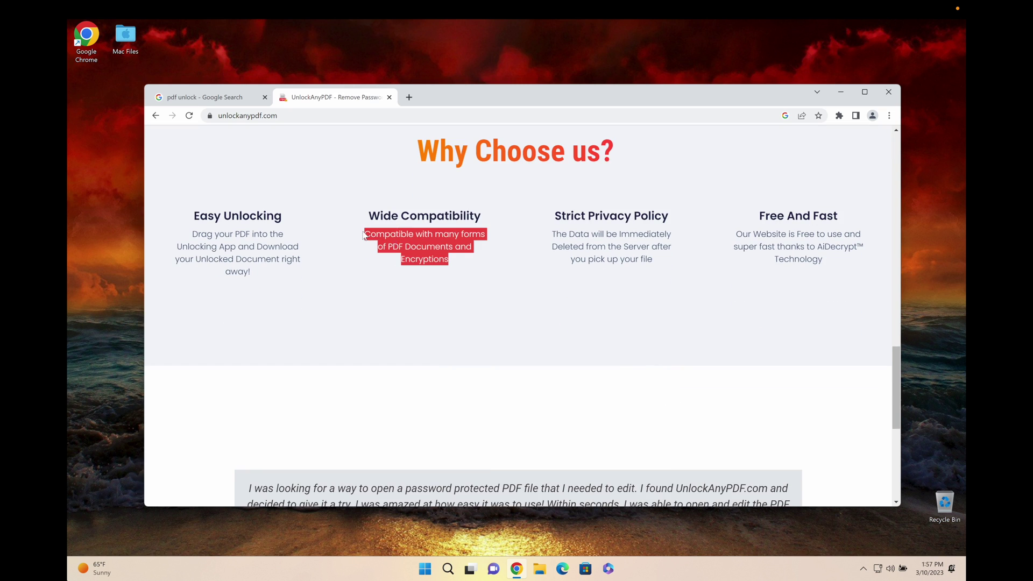
{"action": "left_click", "coordinate": [569, 304]}
{"action": "scroll", "coordinate": [569, 304], "scroll_direction": "down", "scroll_amount": 6}
{"action": "scroll", "coordinate": [598, 331], "scroll_direction": "up", "scroll_amount": 12}
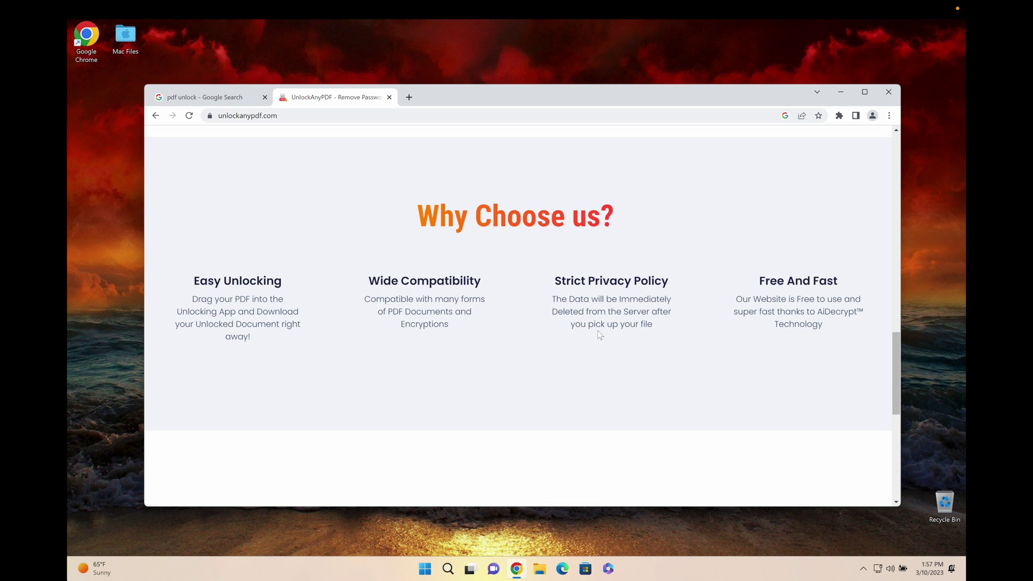
{"action": "scroll", "coordinate": [598, 332], "scroll_direction": "up", "scroll_amount": 10}
Scroll through the Google 'pdf unlock' results, then return to the UnlockAnyPDF tab
{"action": "key", "text": "ctrl+shift+Tab"}
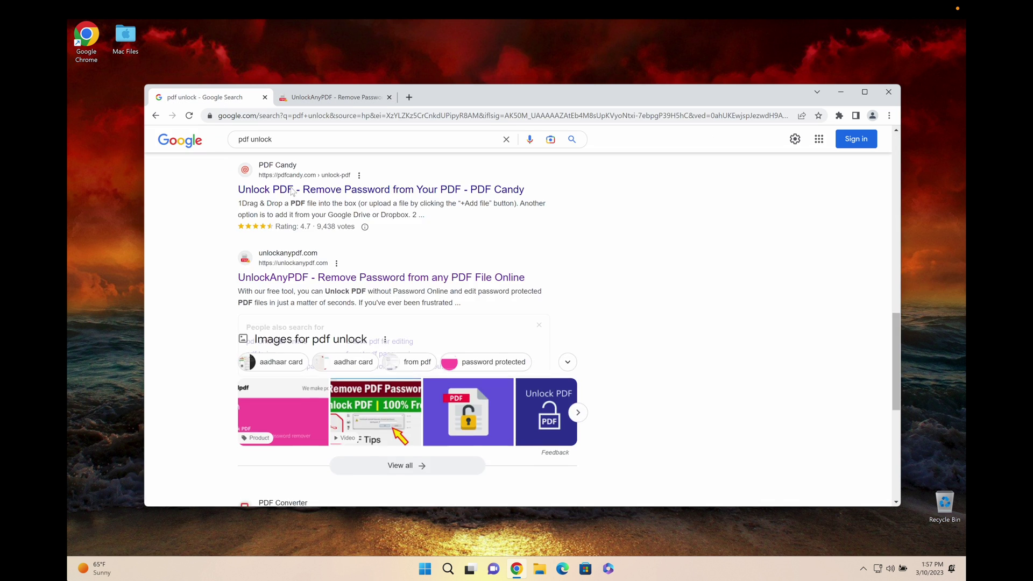
{"action": "scroll", "coordinate": [466, 335], "scroll_direction": "up", "scroll_amount": 5}
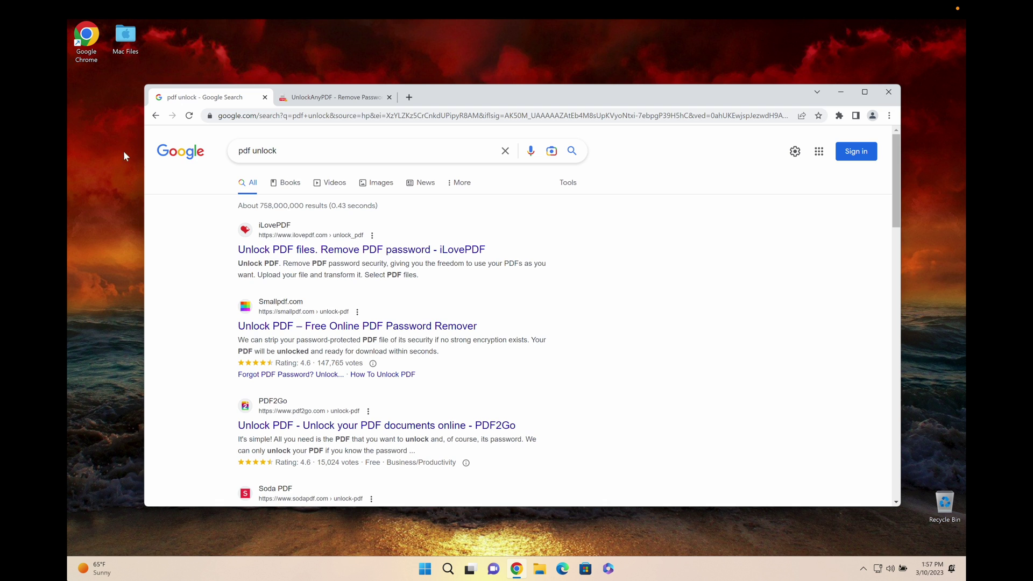
{"action": "scroll", "coordinate": [463, 277], "scroll_direction": "down", "scroll_amount": 8}
{"action": "scroll", "coordinate": [538, 292], "scroll_direction": "down", "scroll_amount": 4}
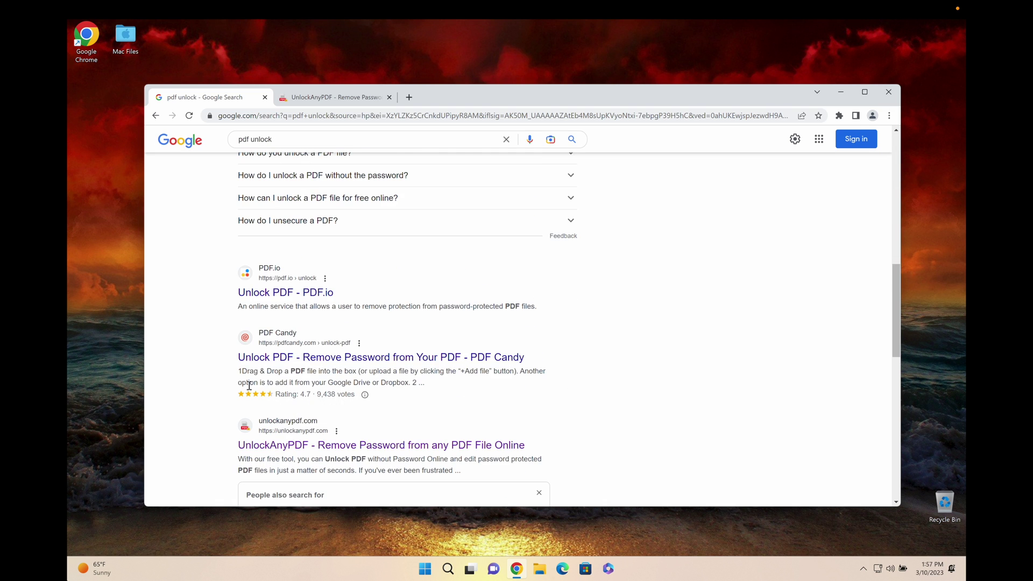
{"action": "left_click", "coordinate": [313, 101]}
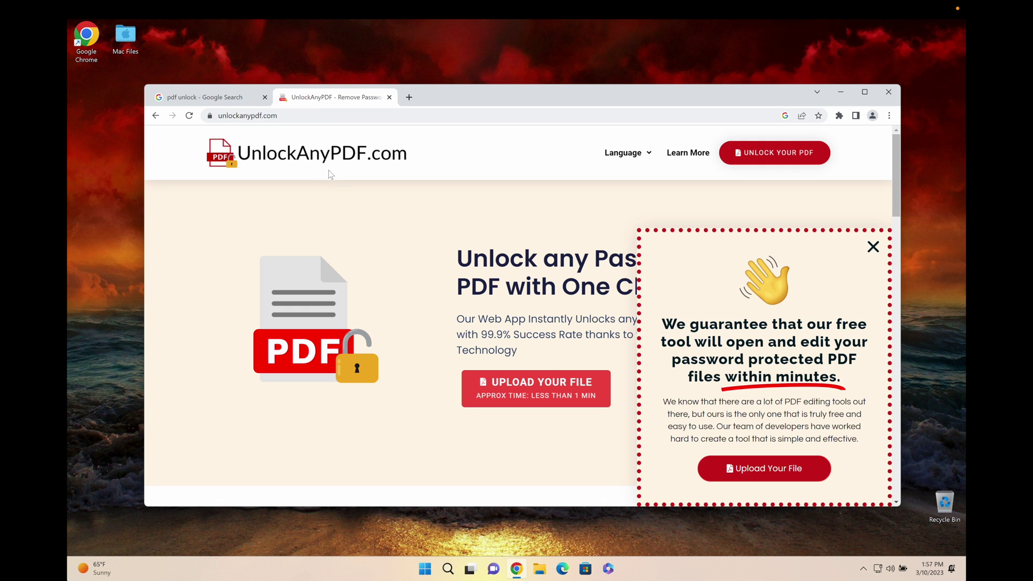